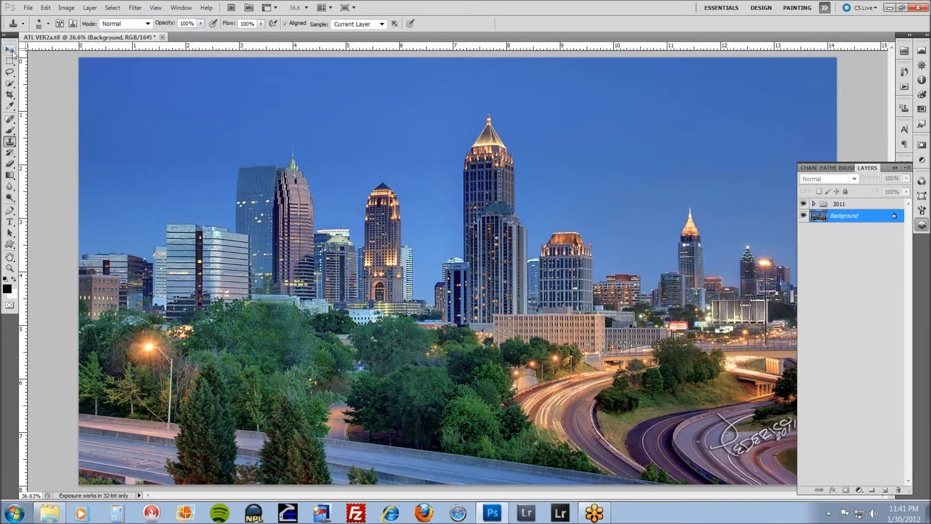
# Duplicate the Background layer of the skyline photo.
pyautogui.scroll(2, 457, 258)
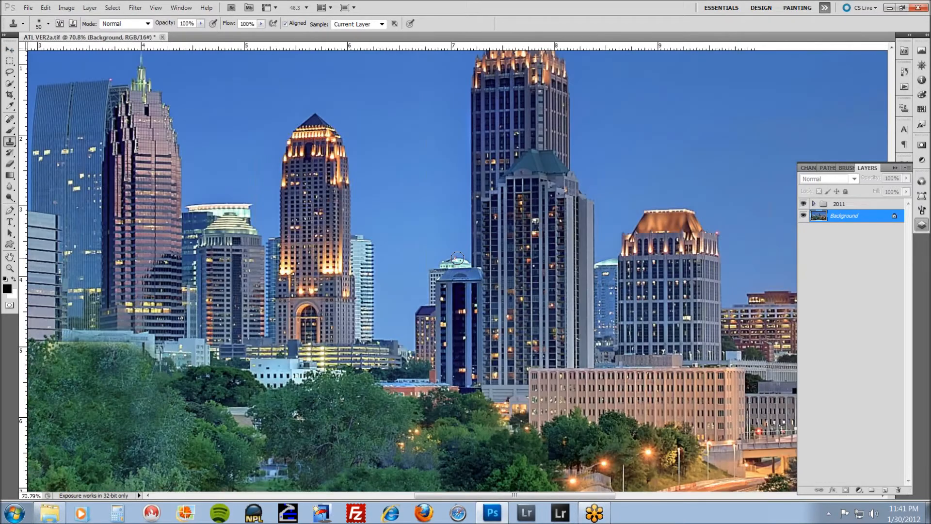
pyautogui.scroll(2, 457, 258)
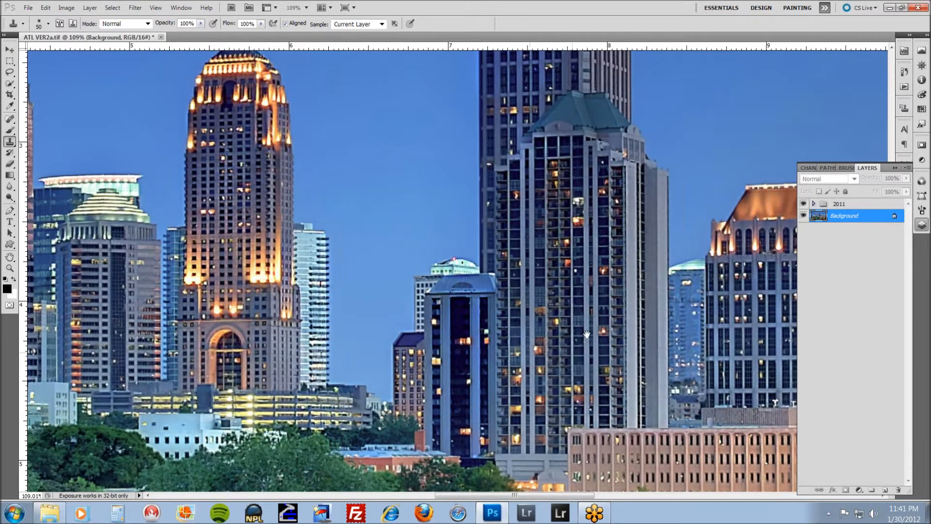
pyautogui.moveTo(577, 349); pyautogui.dragTo(382, 180)
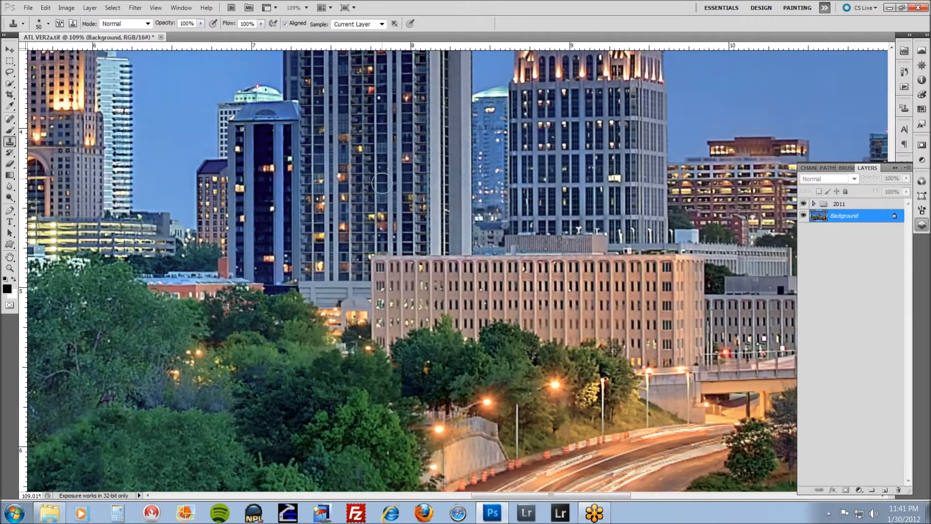
pyautogui.moveTo(328, 159); pyautogui.dragTo(384, 281)
pyautogui.scroll(-4, 384, 280)
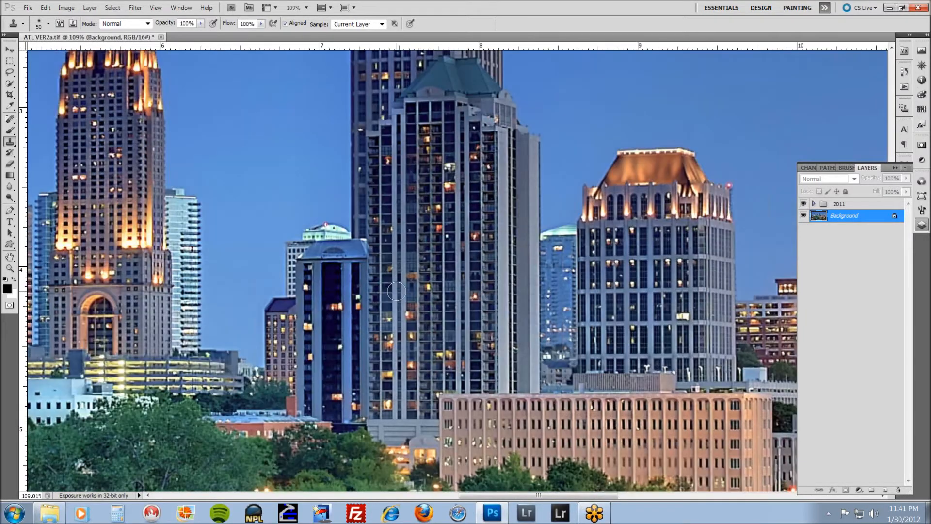
pyautogui.scroll(-2, 396, 291)
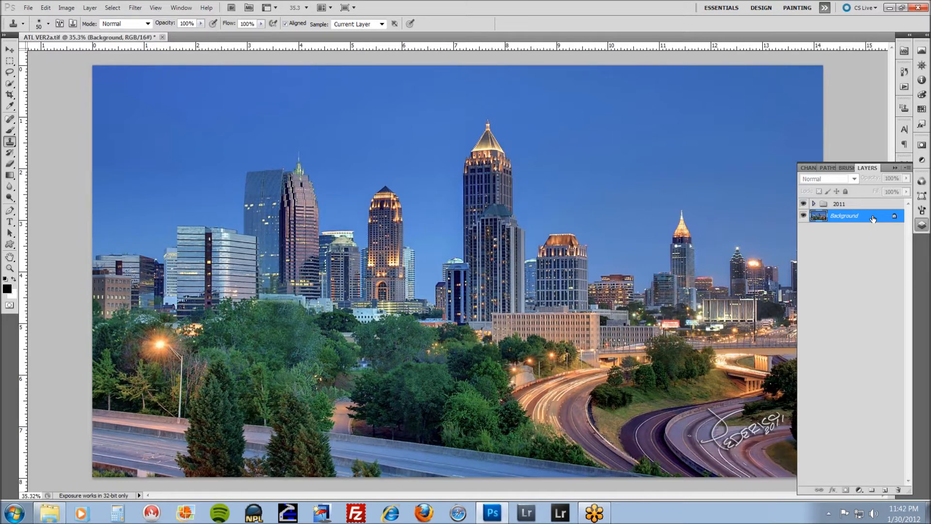
pyautogui.moveTo(873, 218); pyautogui.dragTo(885, 490)
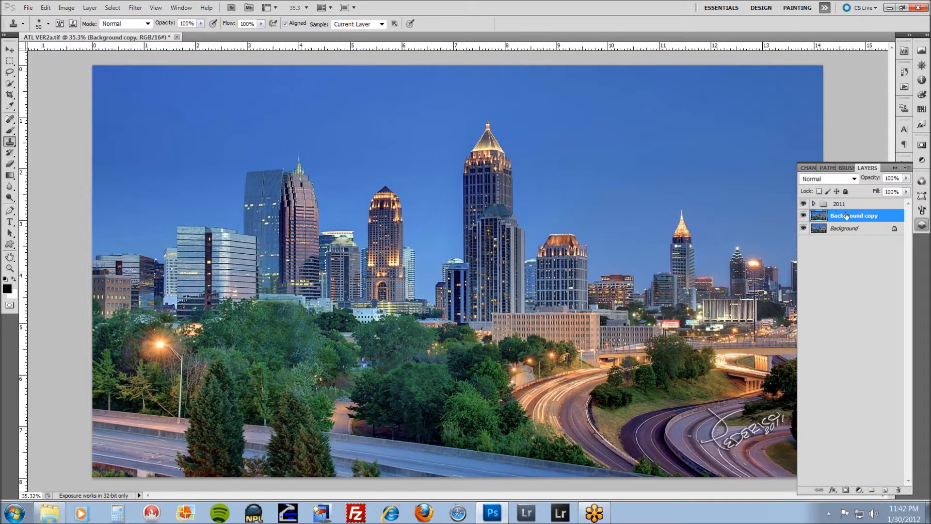
# Start the High Pass filter on the Background copy layer and preview larger radii, up to about 42 pixels.
pyautogui.click(135, 8)
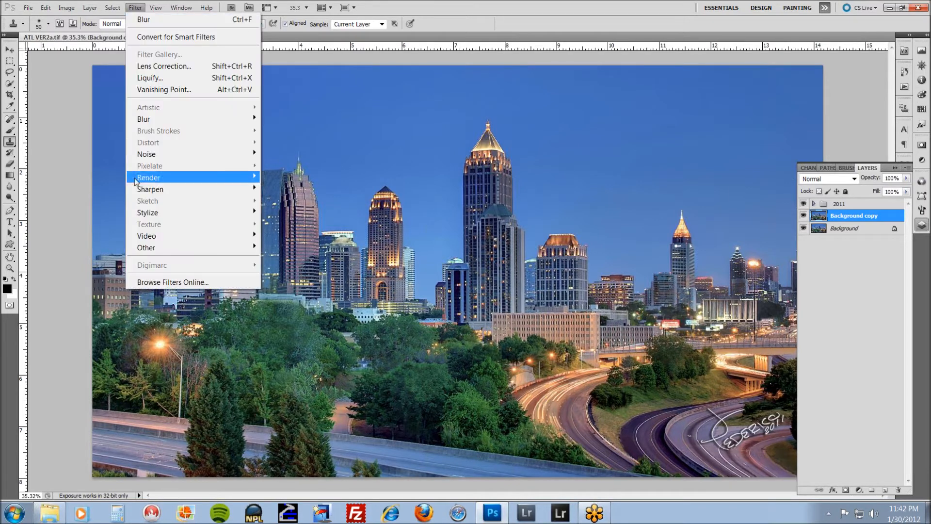
pyautogui.moveTo(193, 252)
pyautogui.click(287, 259)
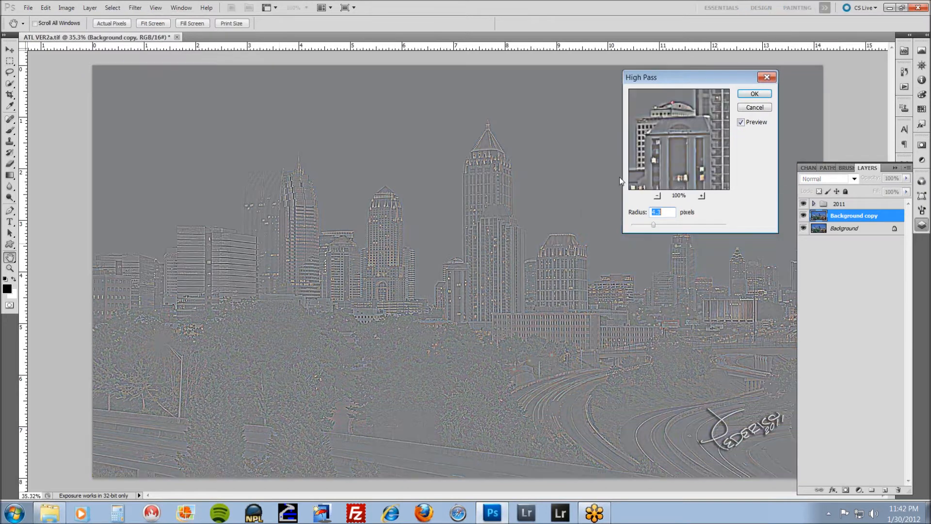
pyautogui.moveTo(681, 85); pyautogui.dragTo(682, 125)
pyautogui.moveTo(654, 266); pyautogui.dragTo(680, 266)
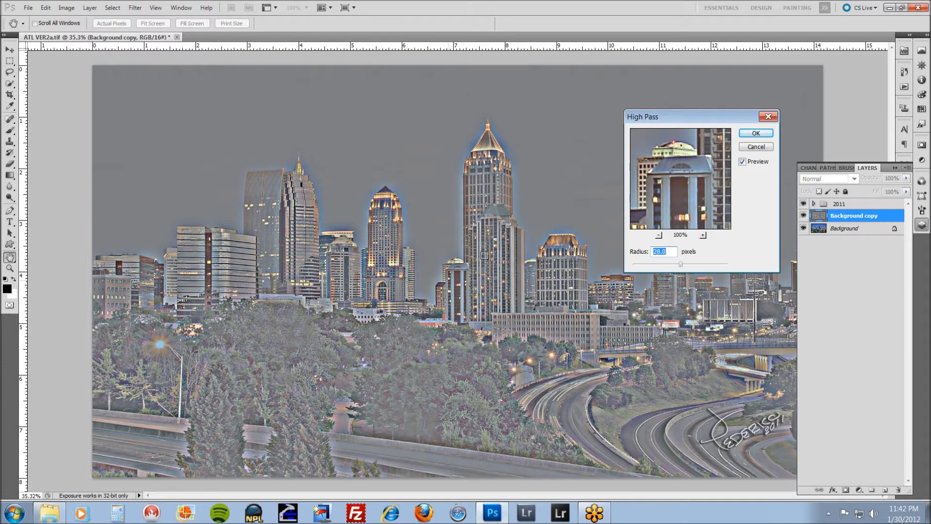
pyautogui.moveTo(681, 266); pyautogui.dragTo(688, 265)
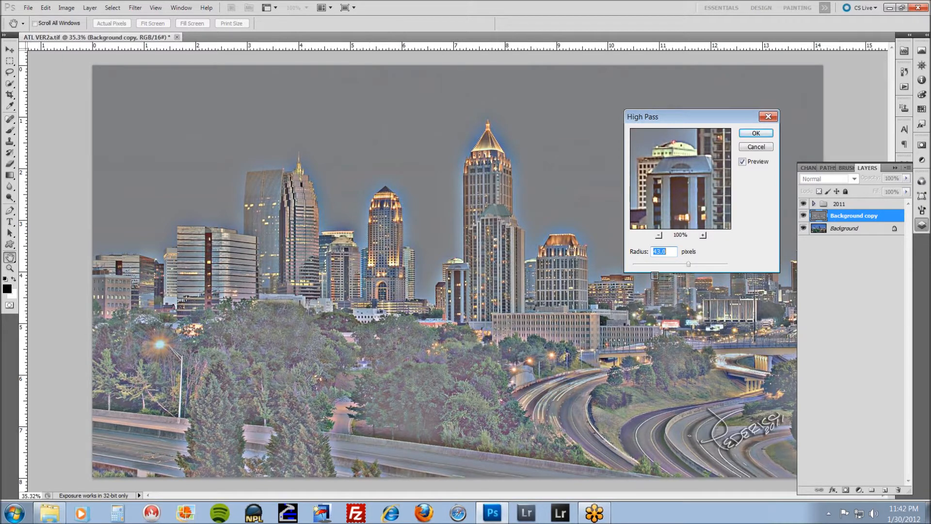
# Reduce the High Pass radius until mainly the edges remain and apply the filter at 6 pixels.
pyautogui.moveTo(688, 266); pyautogui.dragTo(665, 269)
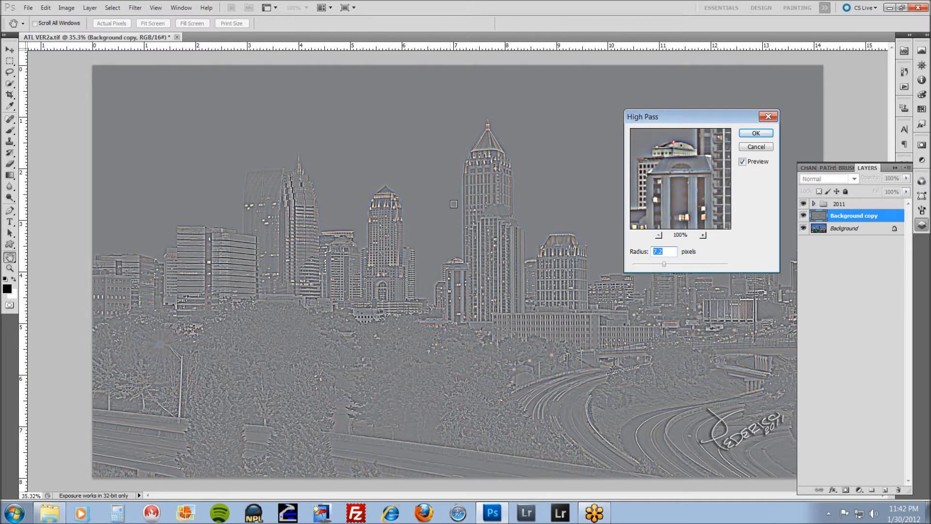
pyautogui.moveTo(664, 266); pyautogui.dragTo(661, 266)
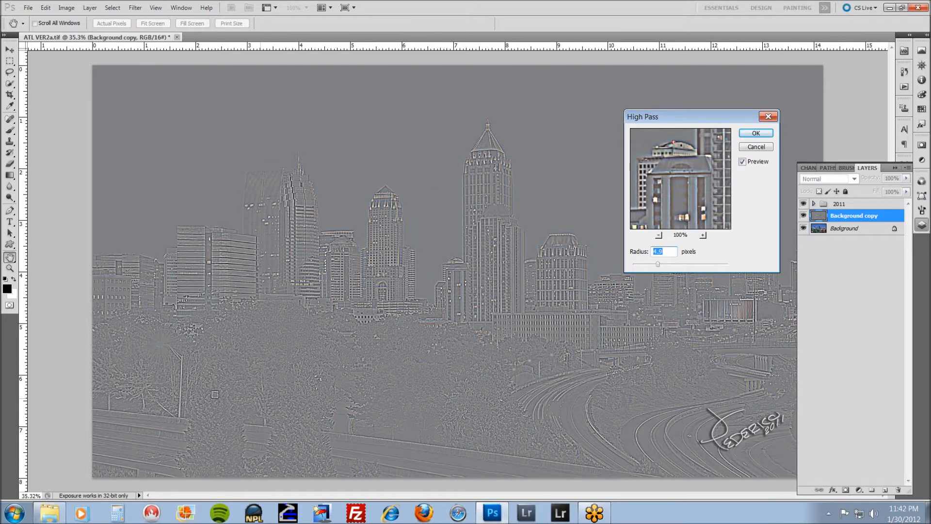
pyautogui.rightClick(481, 264)
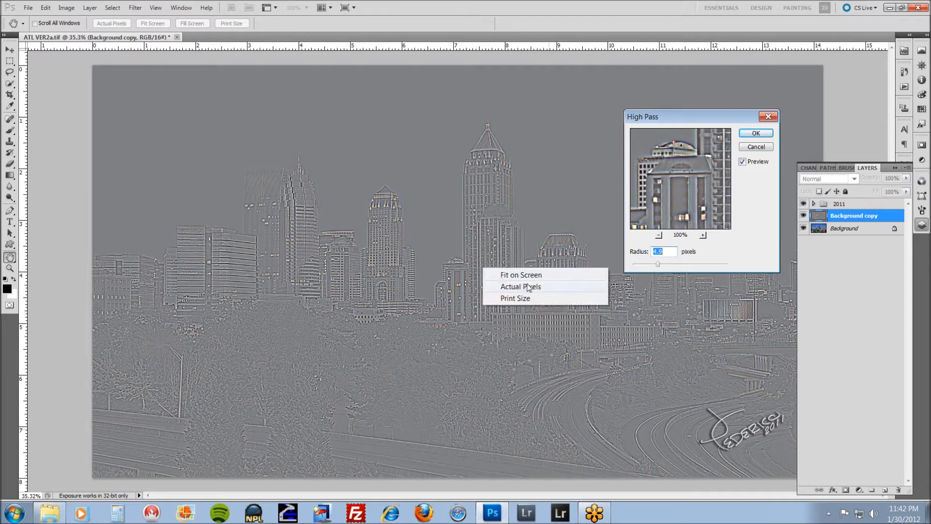
pyautogui.click(519, 239)
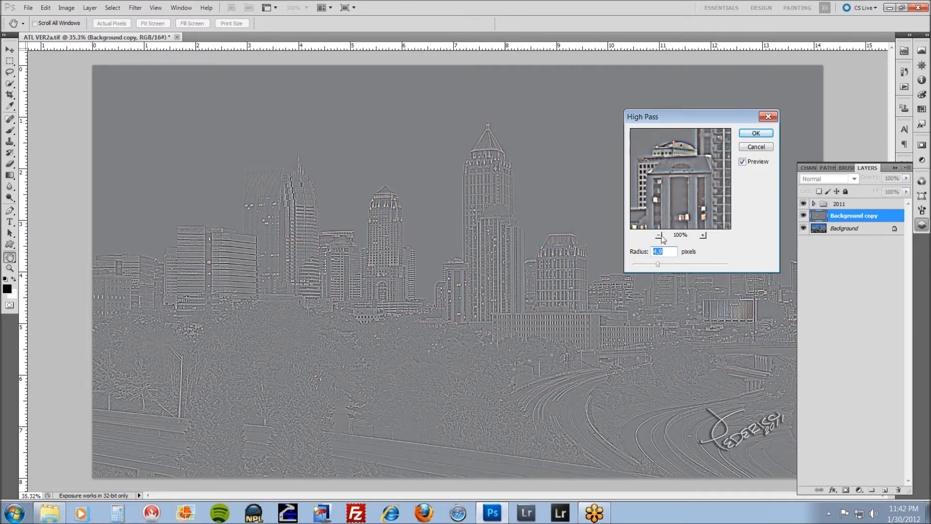
pyautogui.moveTo(657, 266); pyautogui.dragTo(661, 267)
pyautogui.write('6')
pyautogui.click(758, 134)
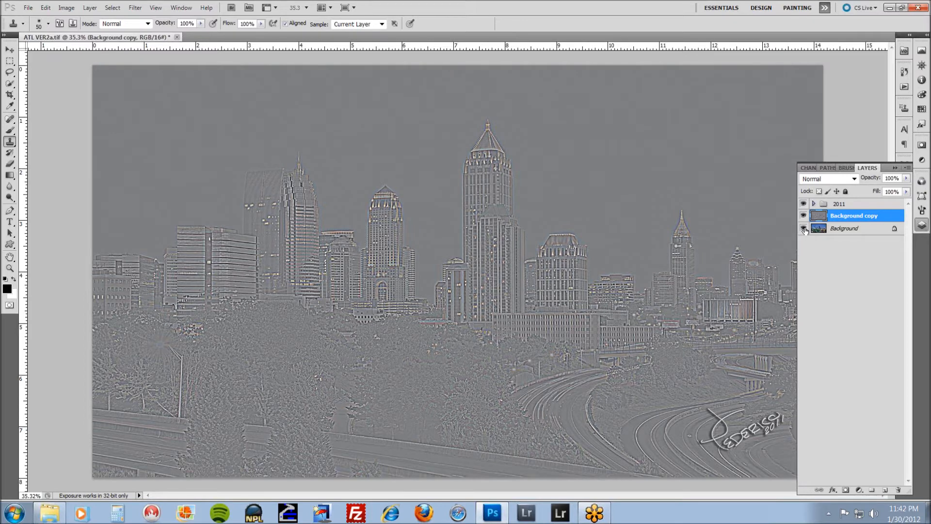
# Try the Soft Light blend mode on the Background copy layer and toggle the layer's visibility to compare.
pyautogui.click(853, 180)
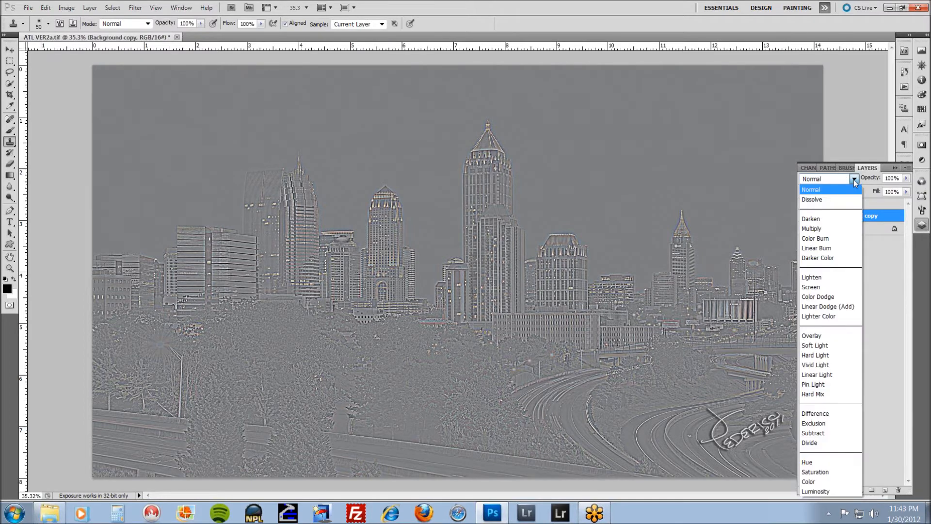
pyautogui.click(822, 345)
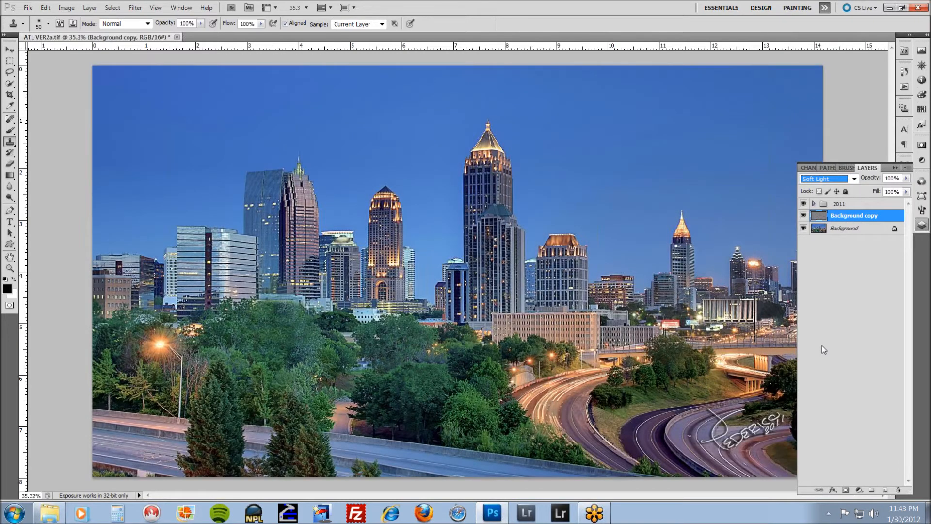
pyautogui.click(805, 216)
# Set the Background copy layer's blend mode to Hard Light and compare the image with the layer hidden and shown.
pyautogui.click(853, 178)
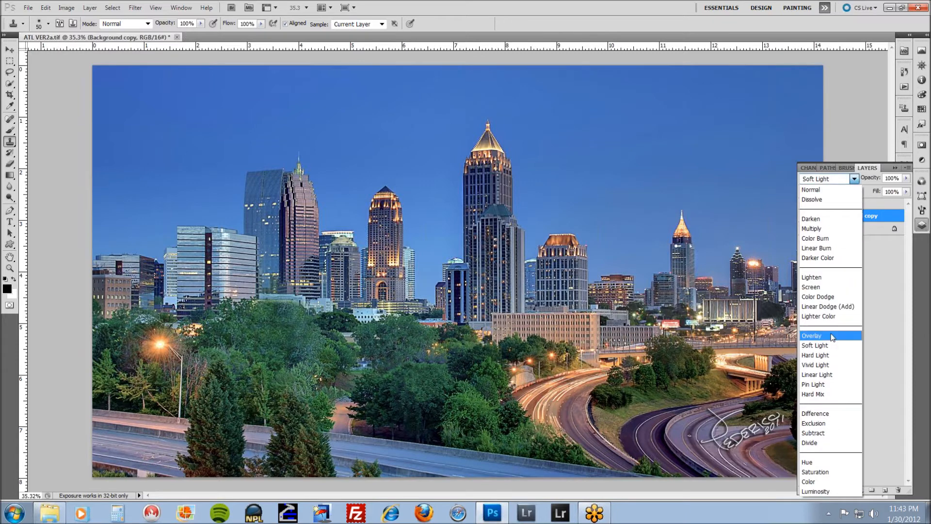
pyautogui.click(830, 353)
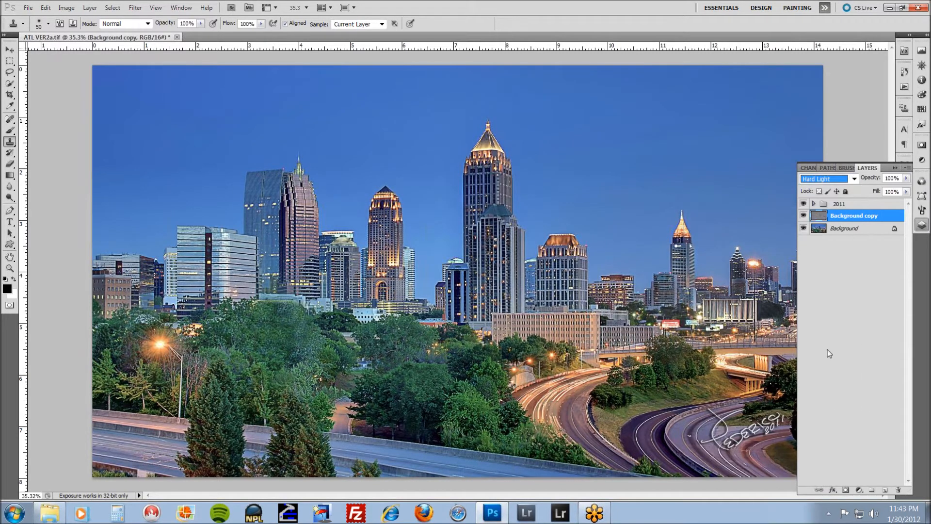
pyautogui.click(803, 216)
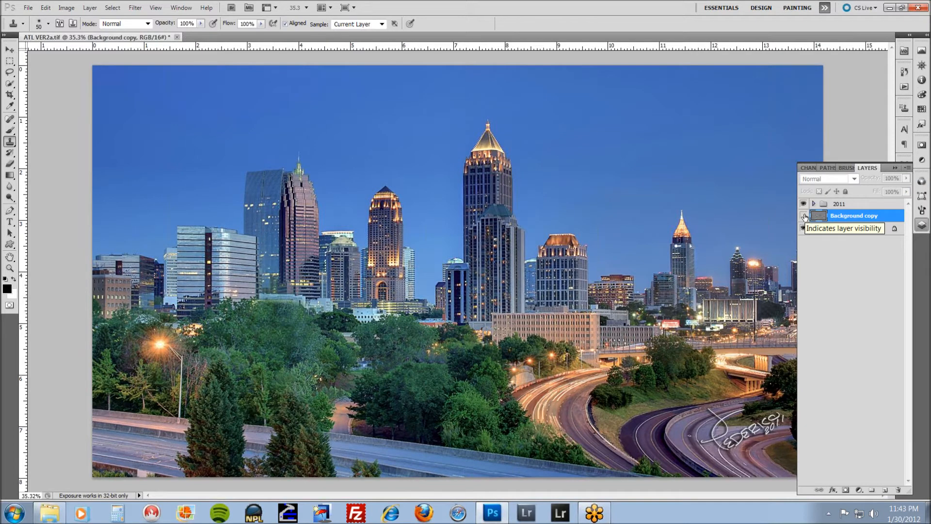
pyautogui.click(802, 217)
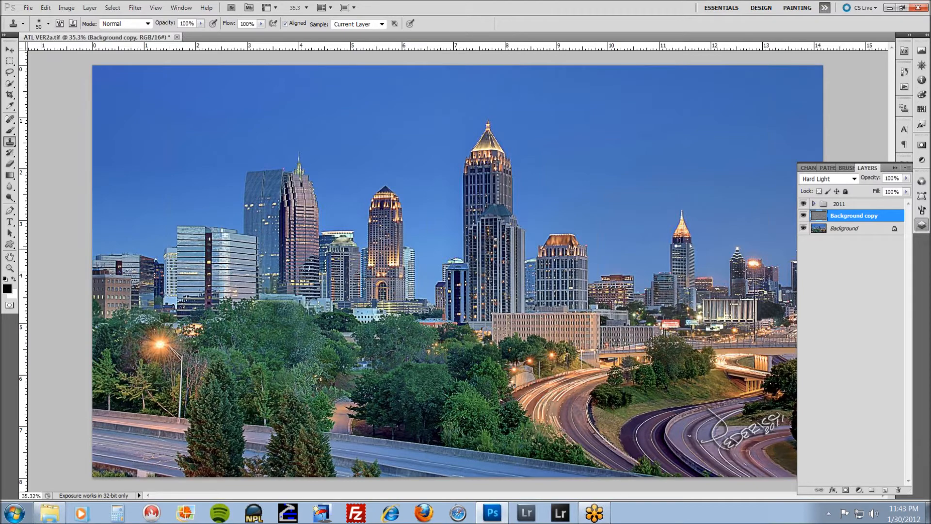
# Select the Move tool and compare the building details up close with the Background copy layer hidden and shown.
pyautogui.click(10, 50)
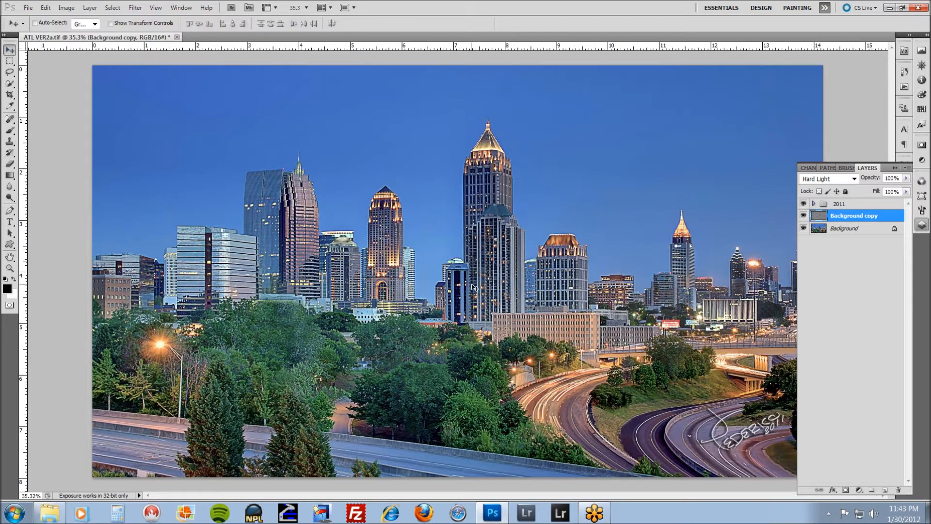
pyautogui.scroll(3, 472, 284)
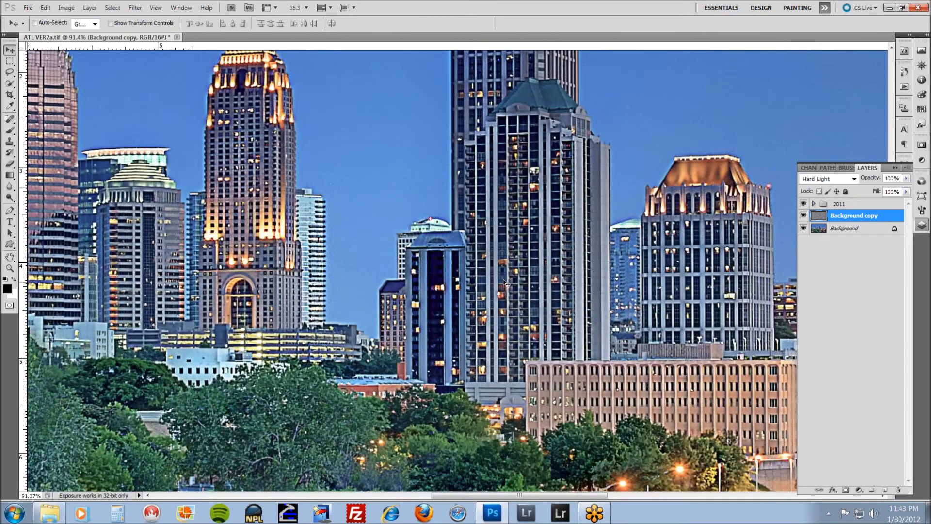
pyautogui.click(804, 217)
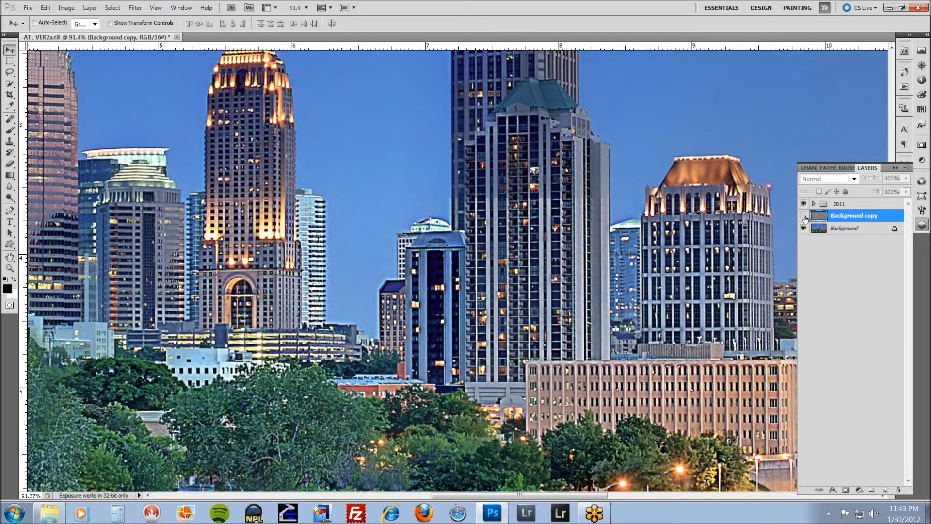
pyautogui.click(803, 217)
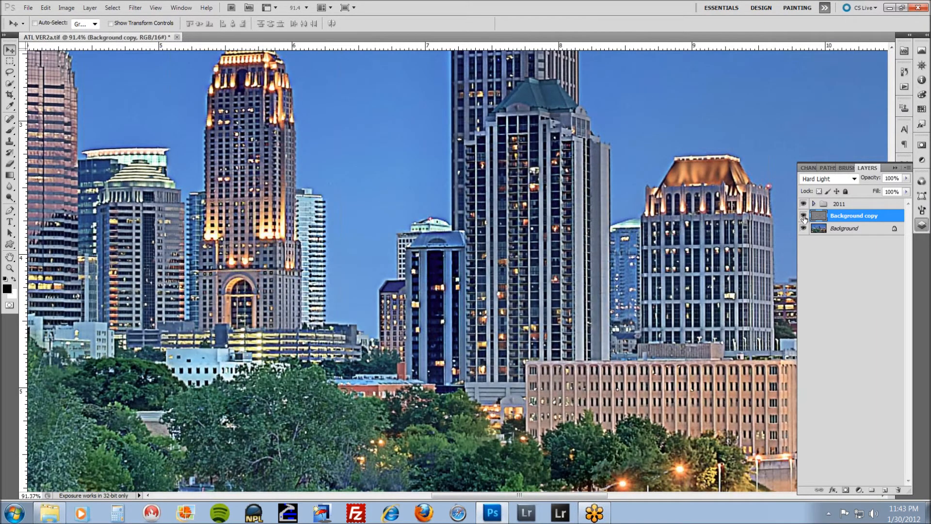
pyautogui.hotkey('ctrl', '0')
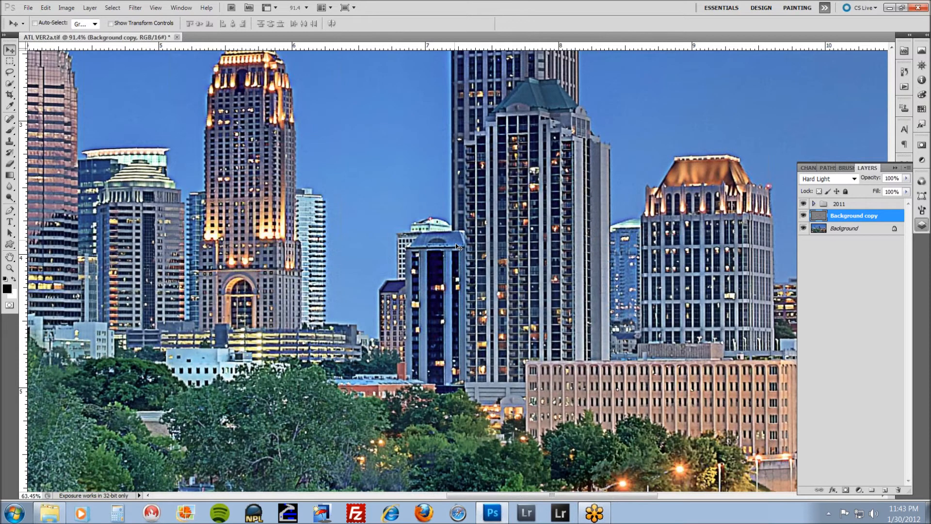
pyautogui.hotkey('ctrl', '-')
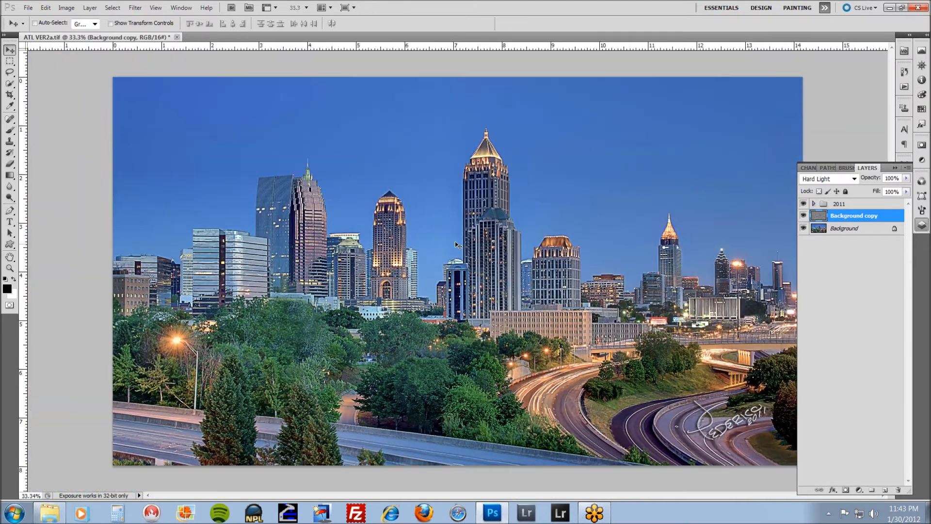
# Start the Unsharp Mask filter on the Background copy layer and set its amount to 71%.
pyautogui.click(134, 8)
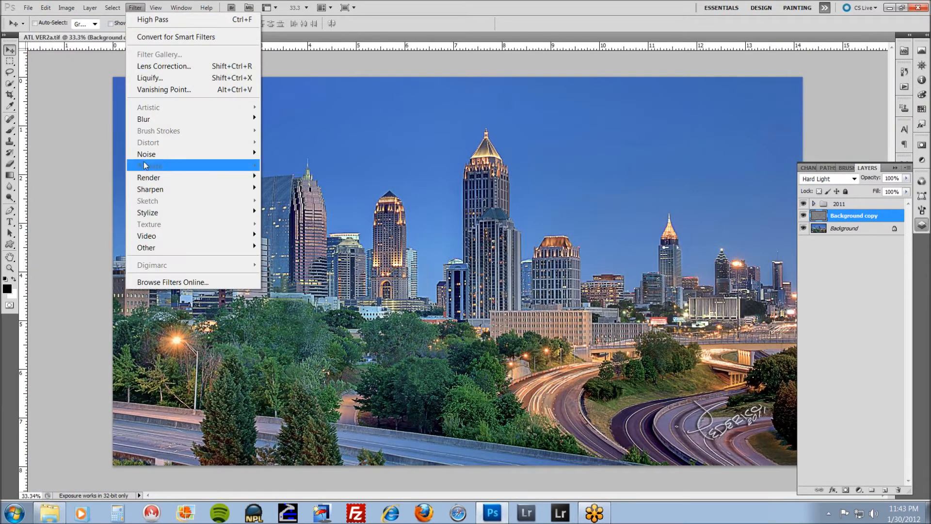
pyautogui.moveTo(203, 190)
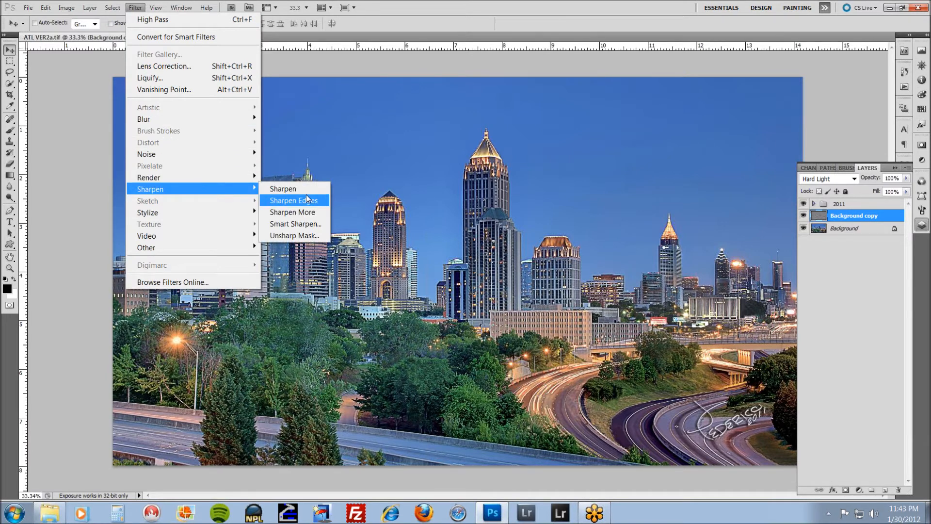
pyautogui.click(307, 234)
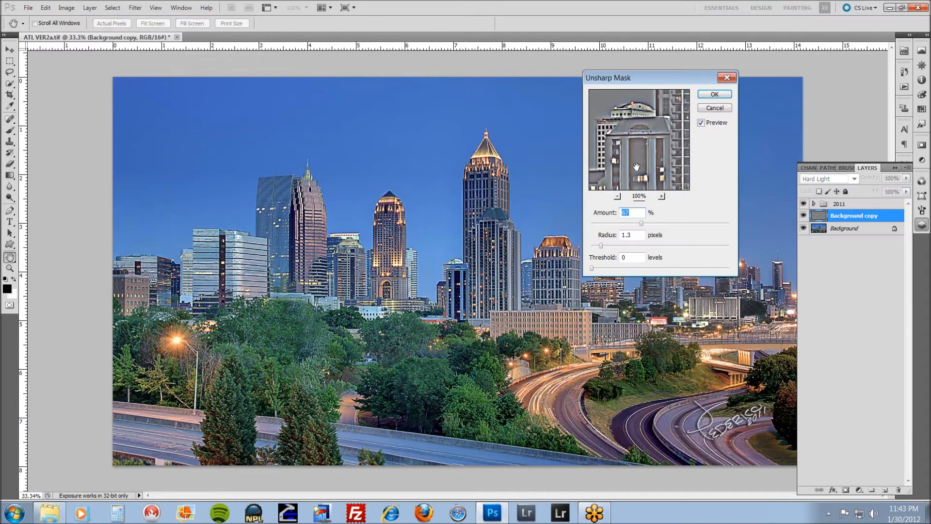
pyautogui.moveTo(641, 223)
pyautogui.mouseDown()
pyautogui.moveTo(611, 226)
pyautogui.moveTo(685, 228)
pyautogui.moveTo(645, 230)
pyautogui.mouseUp()
# Check the sharpening on the tower windows in the filter preview, adjust the radius and apply the Unsharp Mask.
pyautogui.moveTo(642, 110); pyautogui.dragTo(639, 178)
pyautogui.click(644, 141)
pyautogui.moveTo(643, 141); pyautogui.dragTo(608, 171)
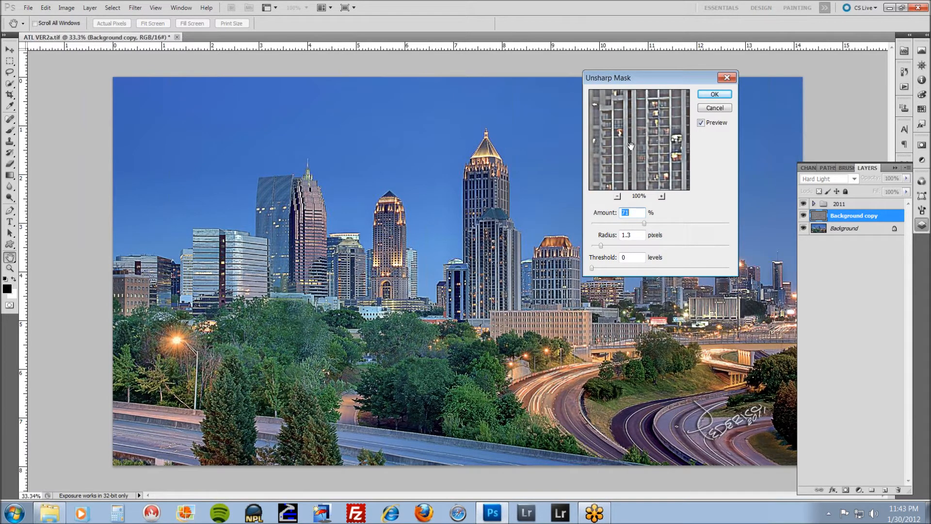
pyautogui.moveTo(656, 148)
pyautogui.mouseDown()
pyautogui.moveTo(627, 155)
pyautogui.moveTo(633, 143)
pyautogui.moveTo(647, 150)
pyautogui.mouseUp()
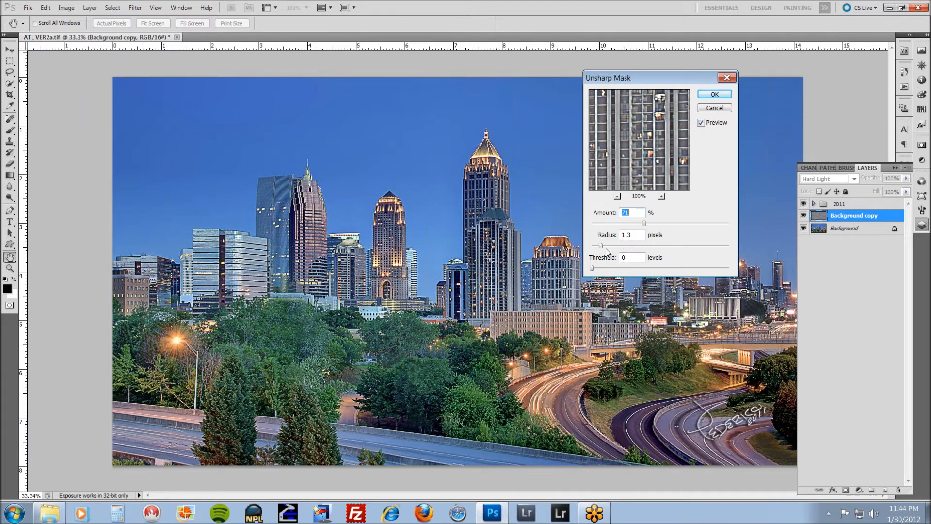
pyautogui.press('Tab')
pyautogui.write('1.')
pyautogui.click(715, 95)
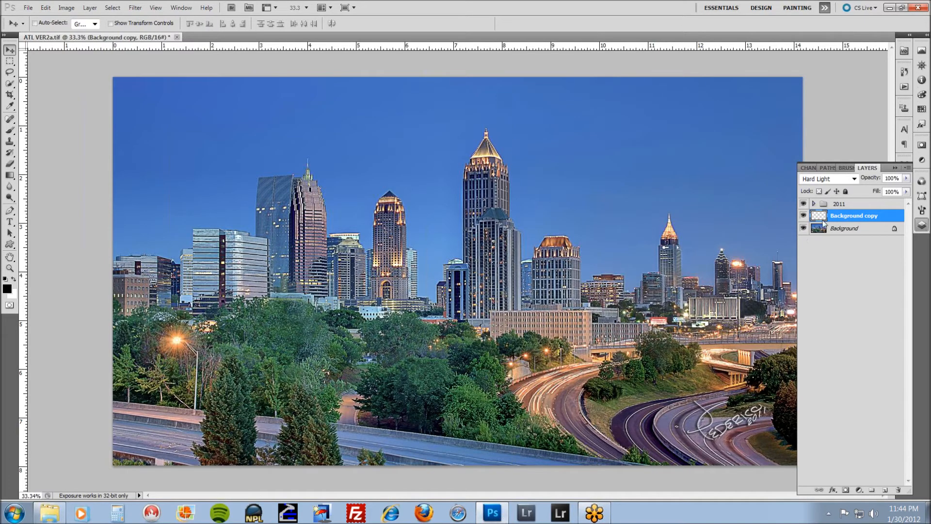
# Compare the sharpened skyline buildings up close and in the full view with the Background copy layer hidden and shown.
pyautogui.scroll(5, 481, 253)
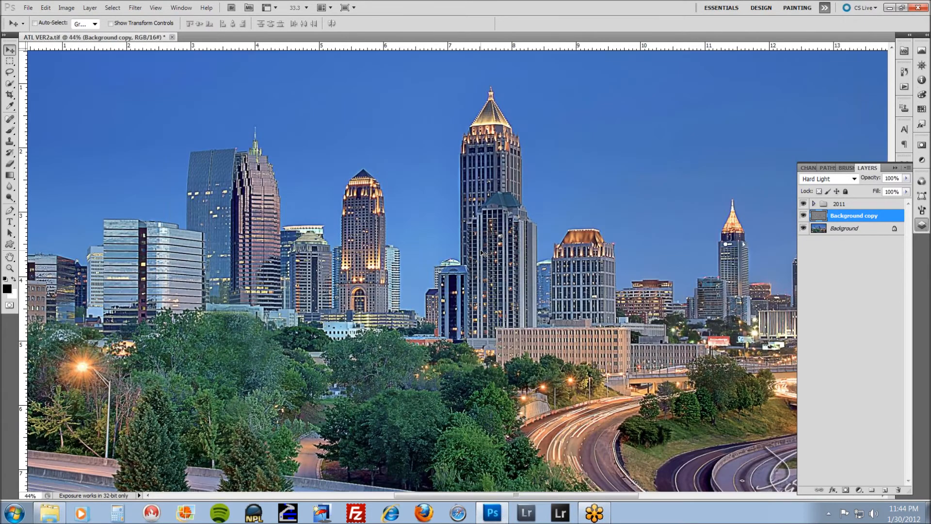
pyautogui.scroll(1, 481, 253)
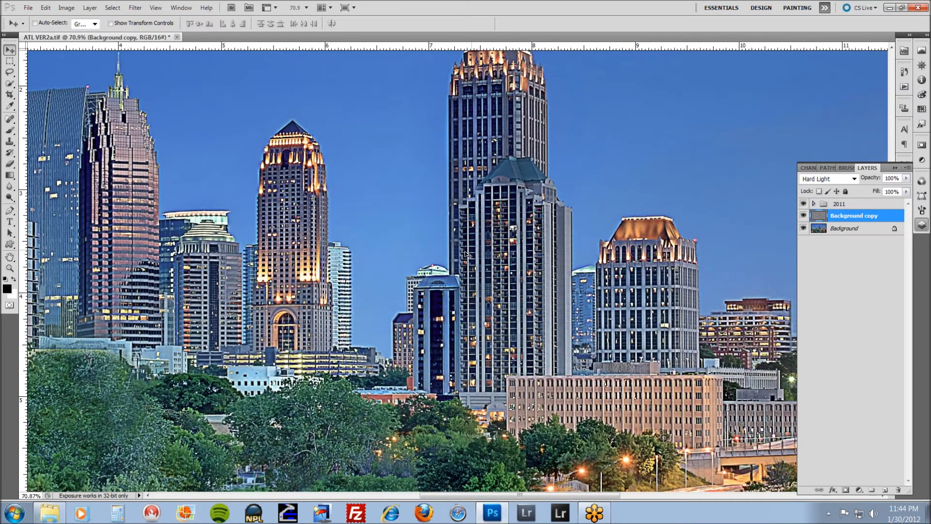
pyautogui.click(803, 215)
pyautogui.scroll(-4, 629, 266)
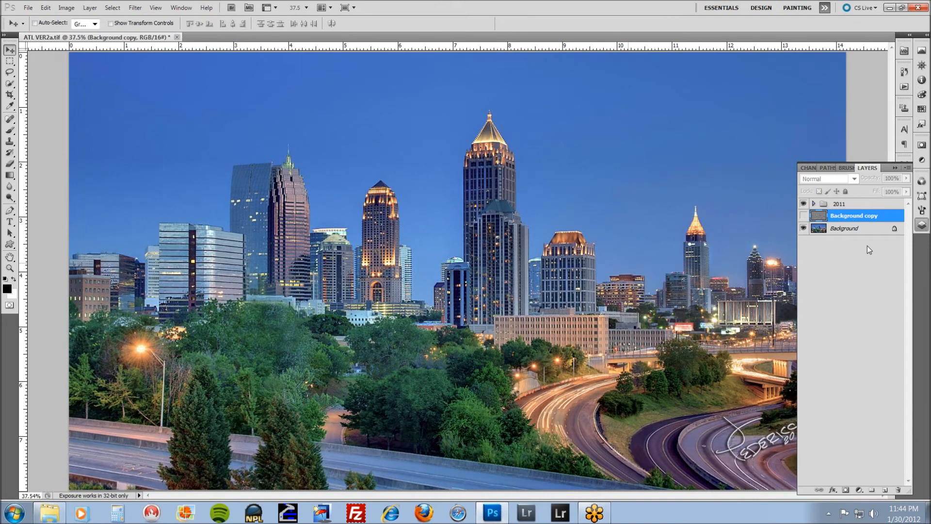
pyautogui.click(803, 216)
# Reduce the Background copy layer's opacity to 52%.
pyautogui.click(906, 178)
pyautogui.moveTo(905, 189); pyautogui.dragTo(894, 189)
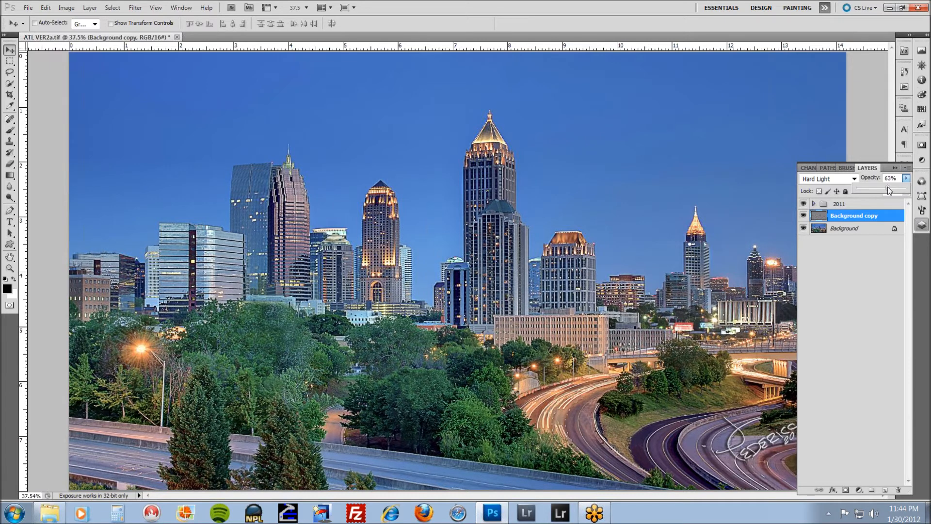
pyautogui.moveTo(889, 190); pyautogui.dragTo(885, 190)
# Check the softened sharpening on the whole image and the central towers by hiding and showing the Background copy layer.
pyautogui.click(804, 216)
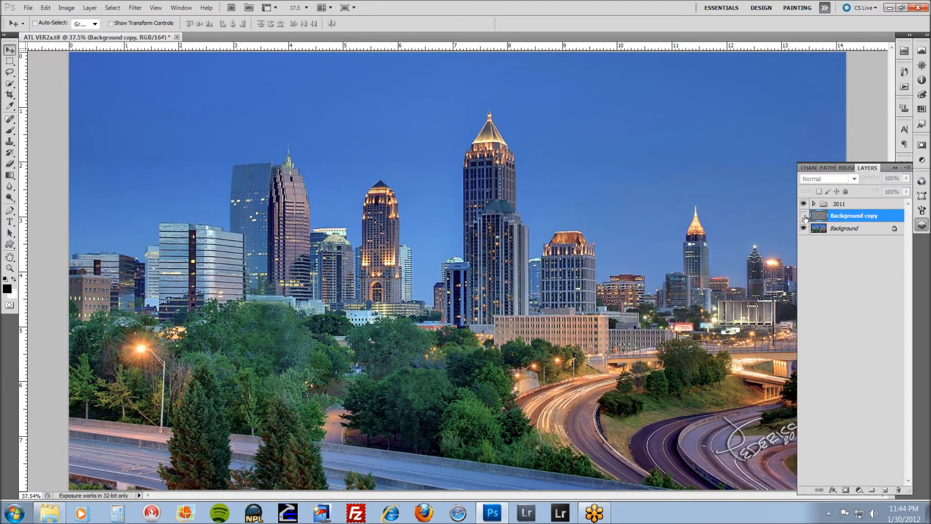
pyautogui.click(802, 216)
pyautogui.scroll(4, 512, 269)
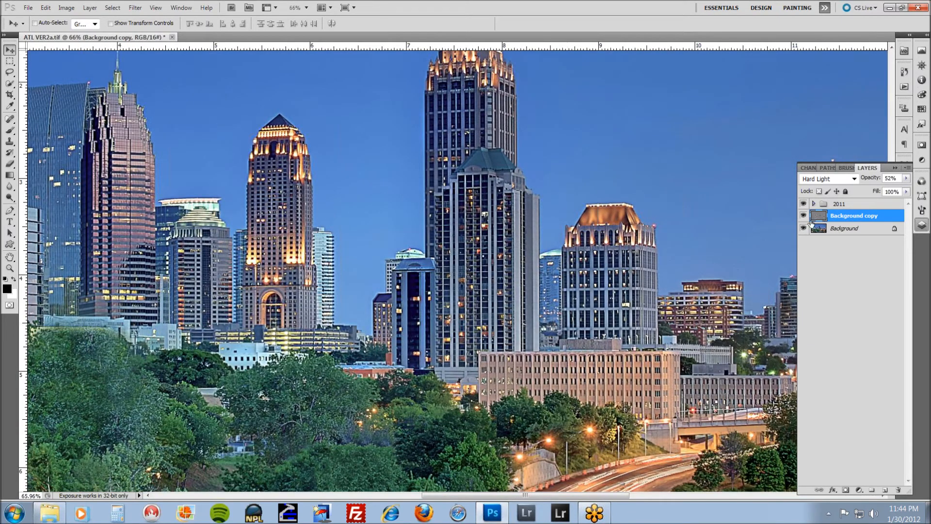
pyautogui.click(803, 217)
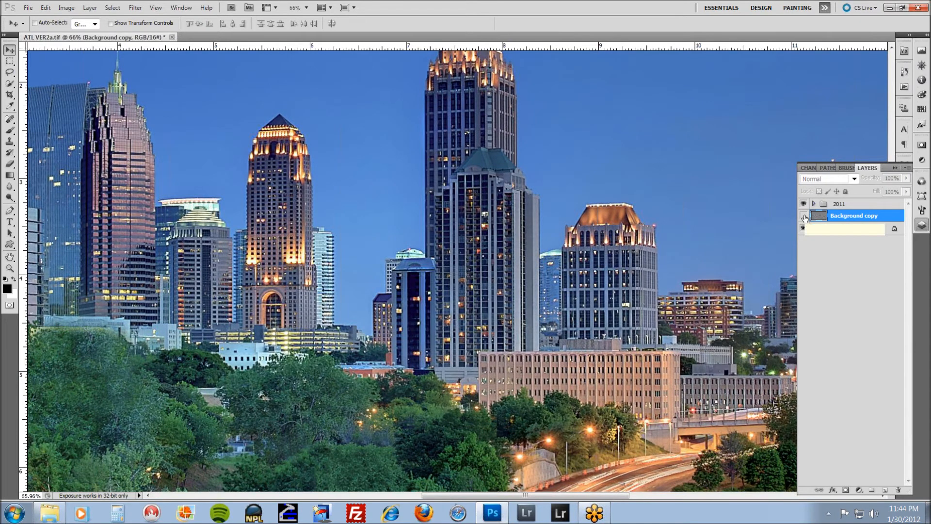
pyautogui.click(803, 216)
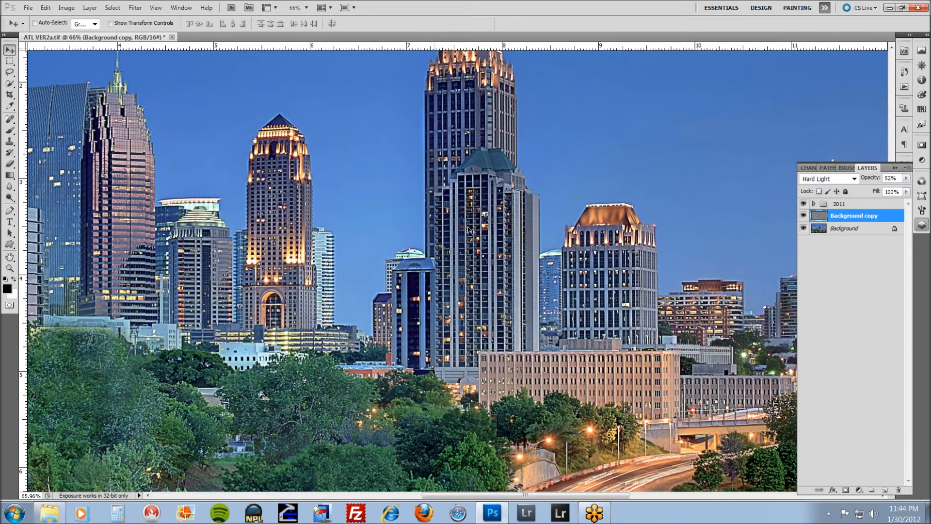
pyautogui.scroll(-3, 468, 236)
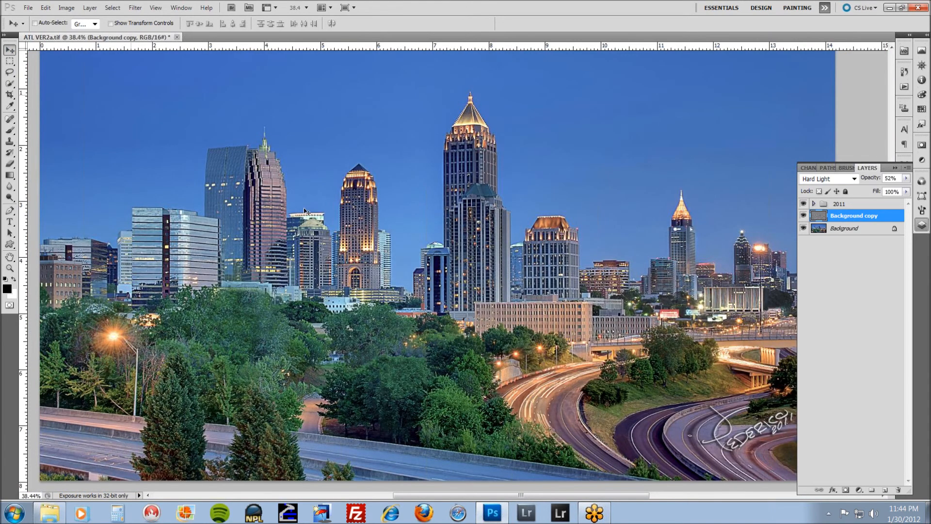
pyautogui.scroll(-2, 359, 230)
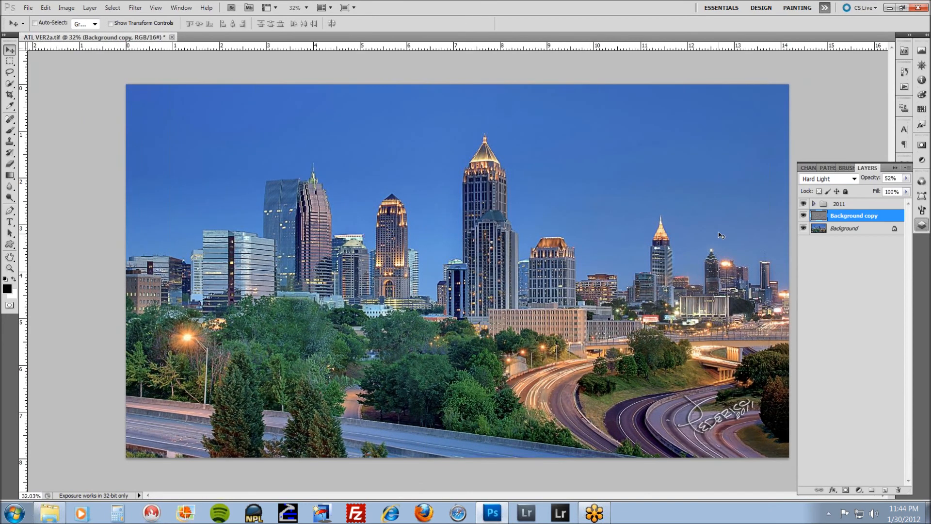